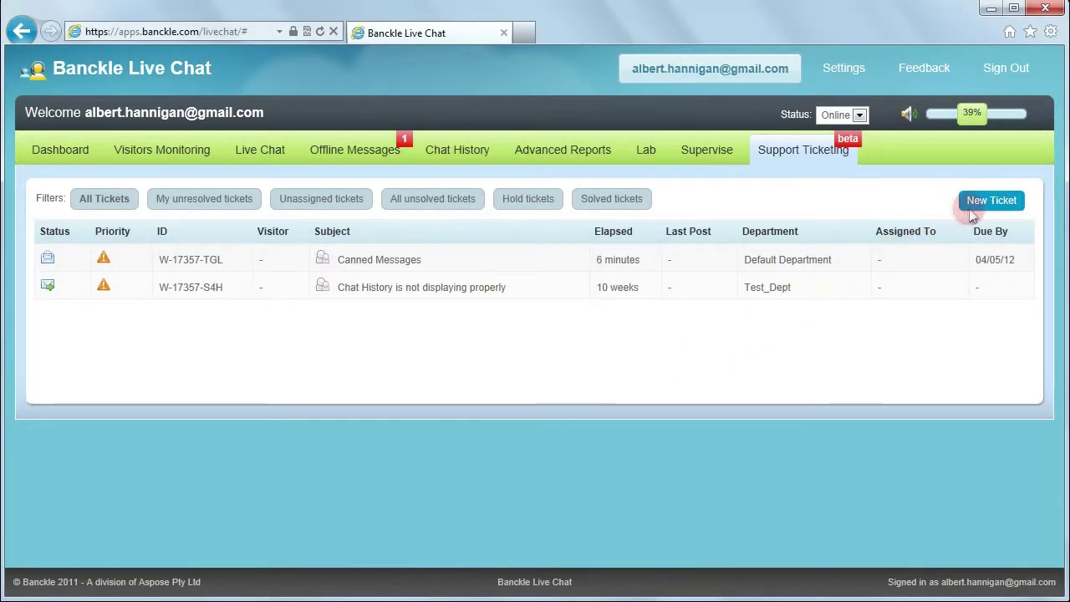
# Step: Open the Create ticket form from the Support Ticketing tab
pyautogui.click(977, 205)
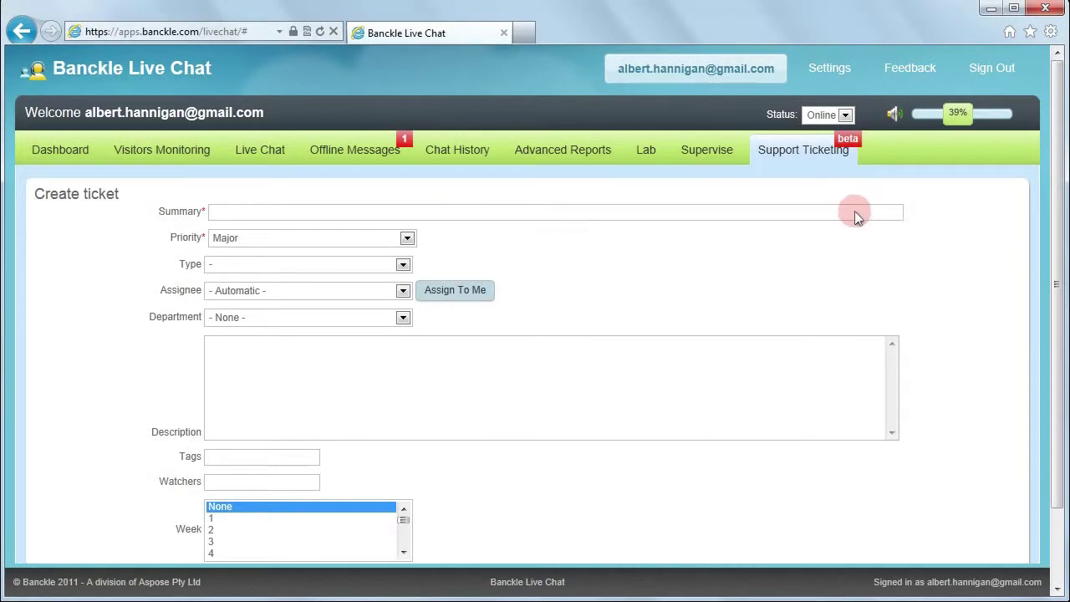
# Step: Enter the summary 'Online visitors are not shown in Visitor's Monitoring' with Major priority
pyautogui.click(839, 212)
pyautogui.write('Online visit')
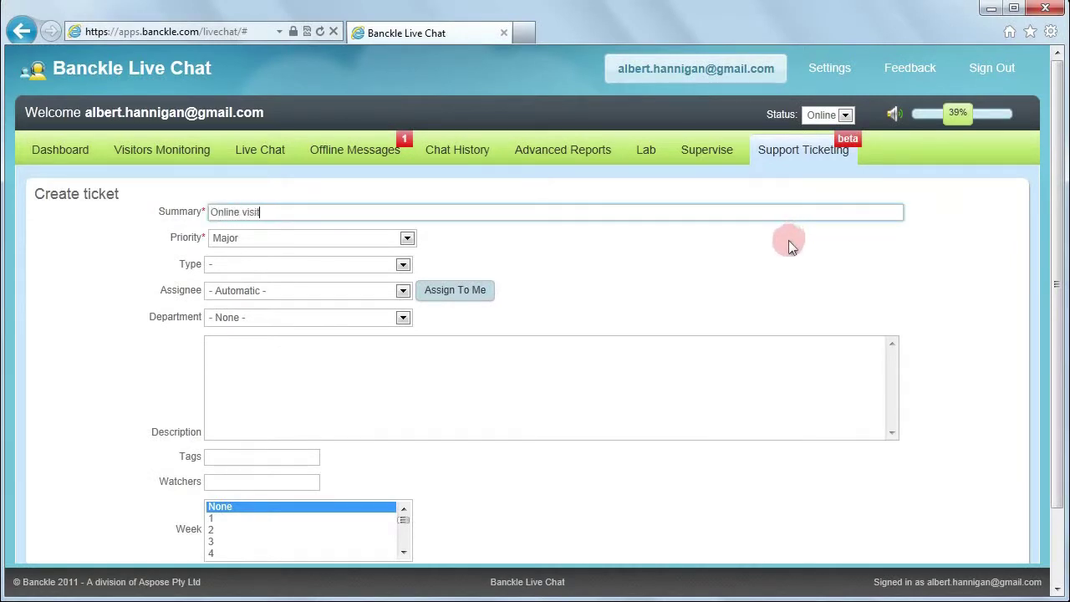
pyautogui.write("ors are not shown in Visitor's Monitori")
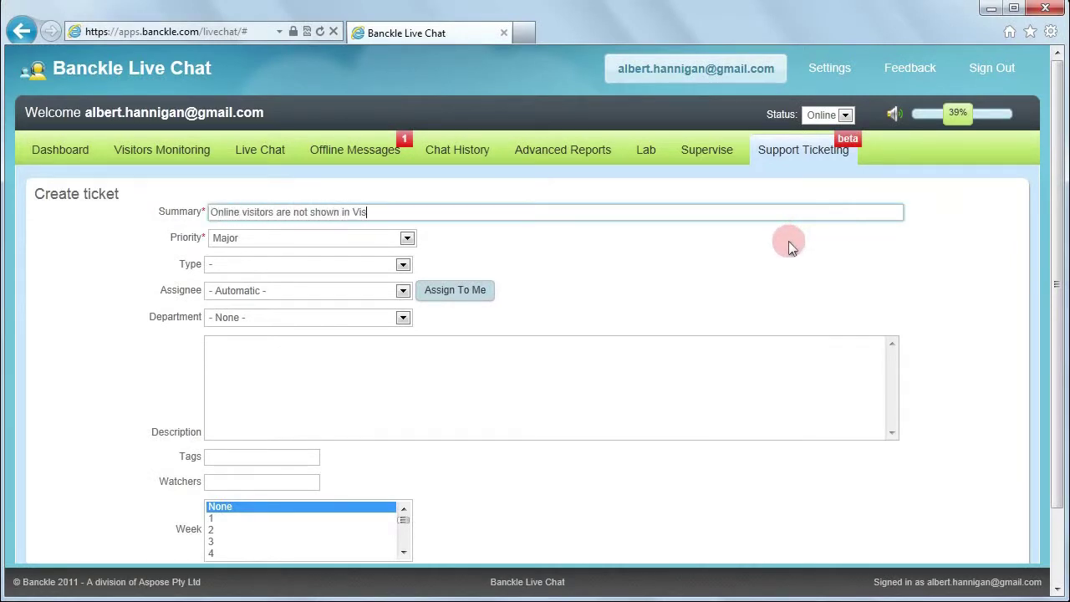
pyautogui.write('ng')
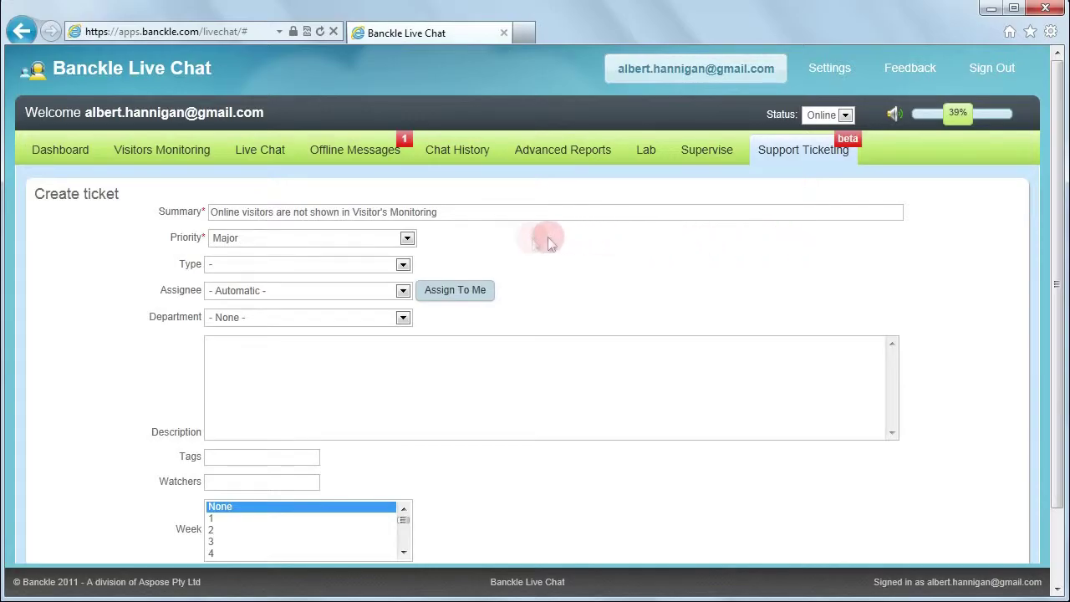
pyautogui.click(407, 238)
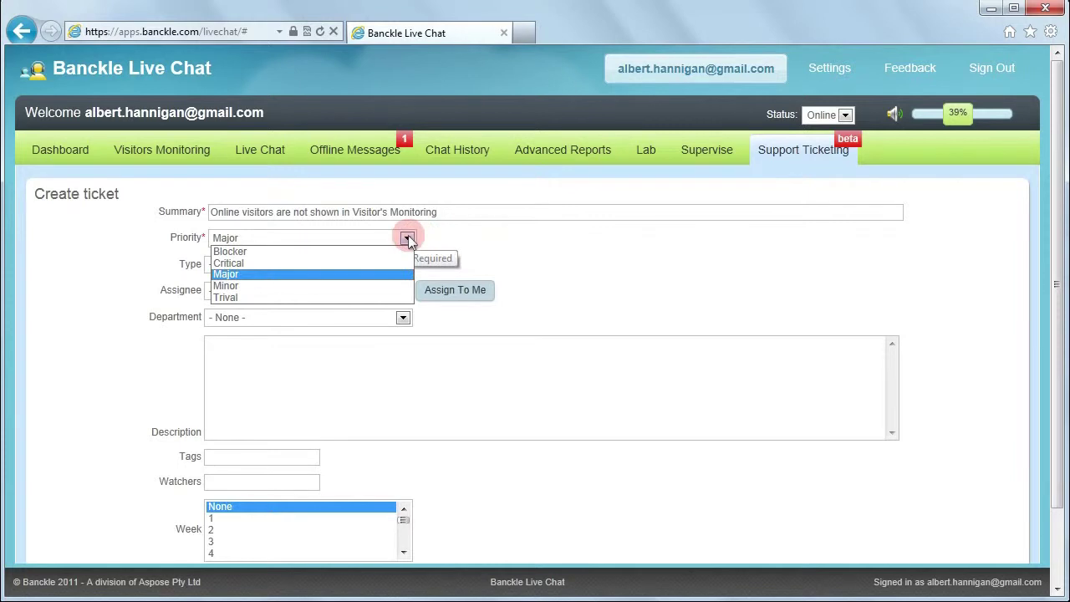
pyautogui.click(379, 271)
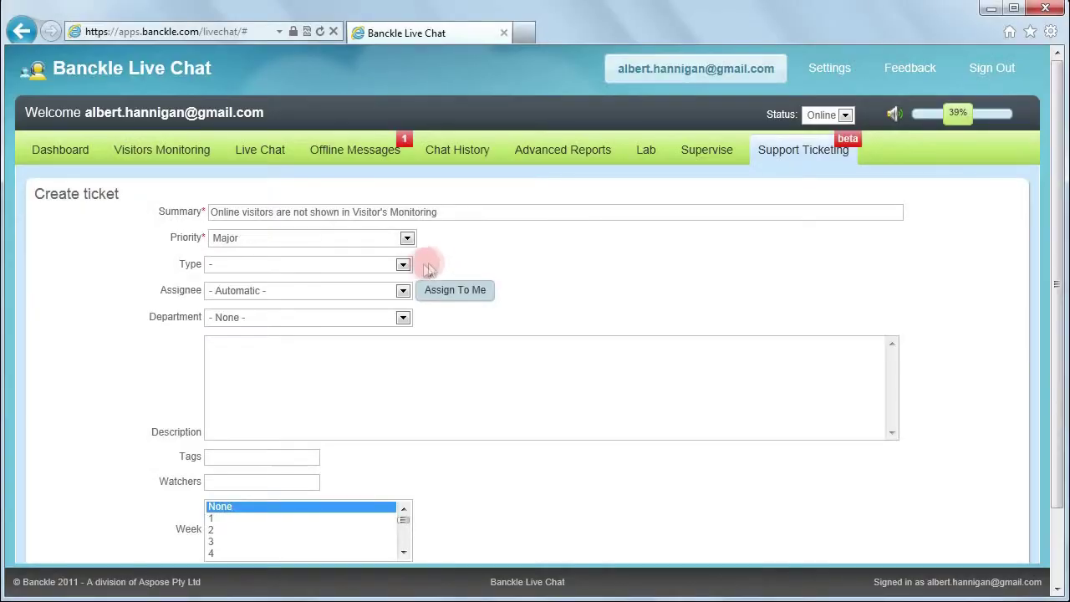
# Step: Set the ticket type to Problem, assign it to yourself, and choose Default Department
pyautogui.click(402, 265)
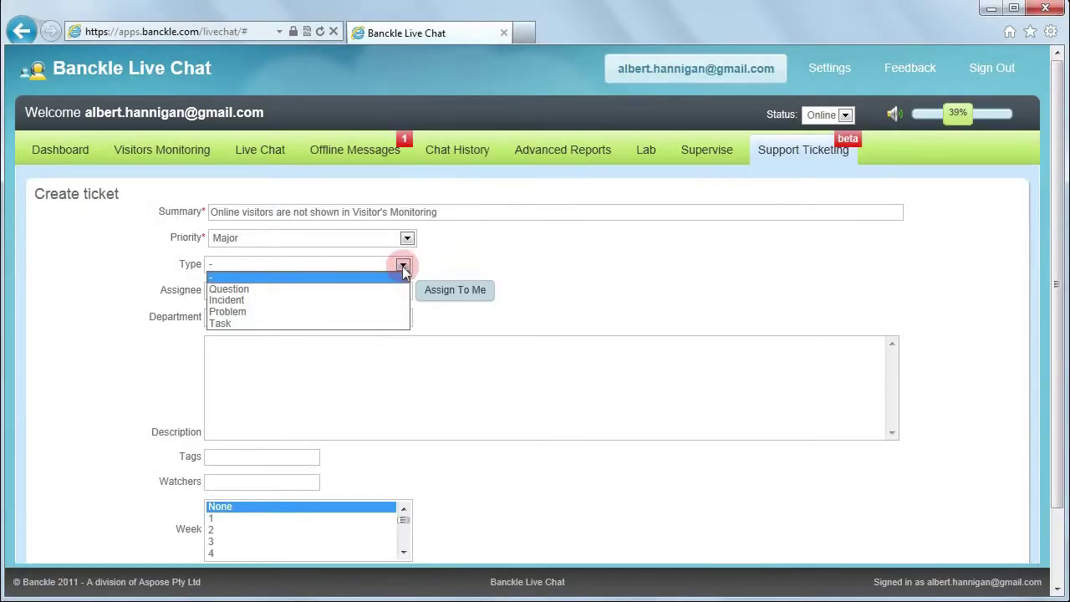
pyautogui.click(381, 312)
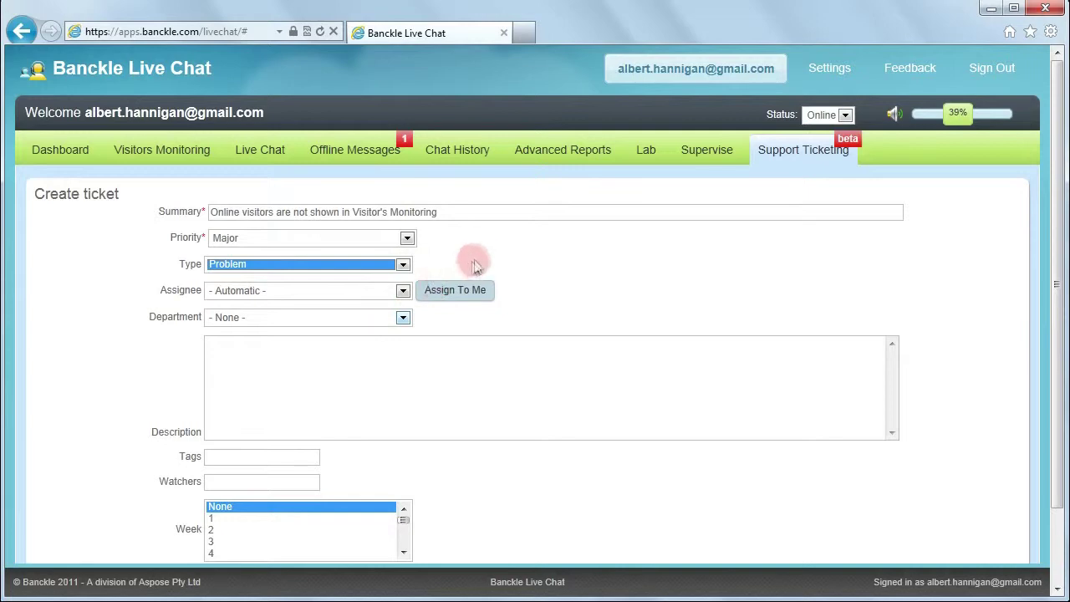
pyautogui.click(515, 243)
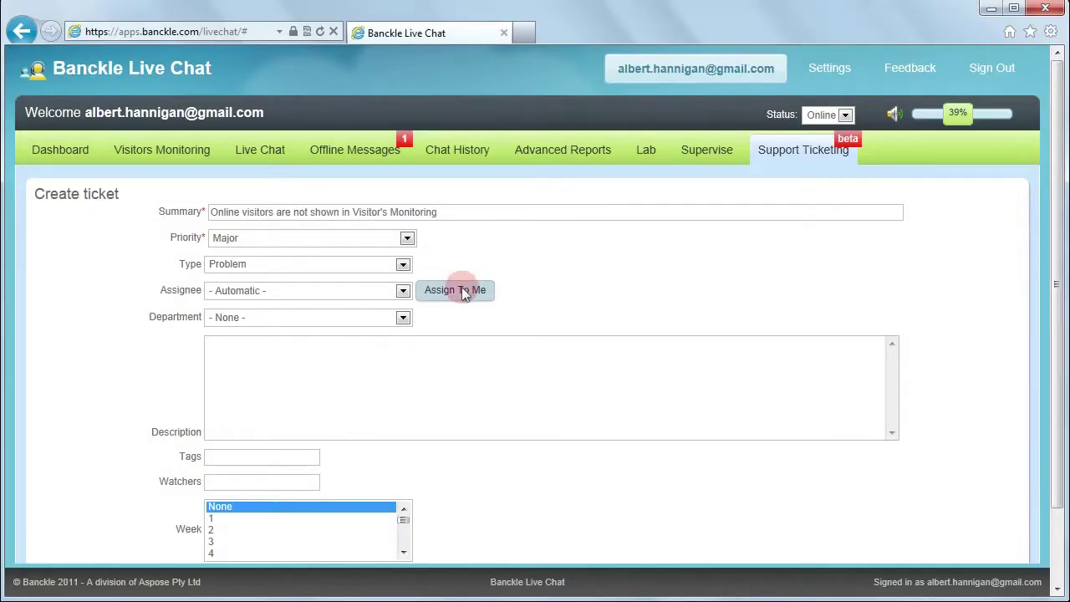
pyautogui.click(459, 293)
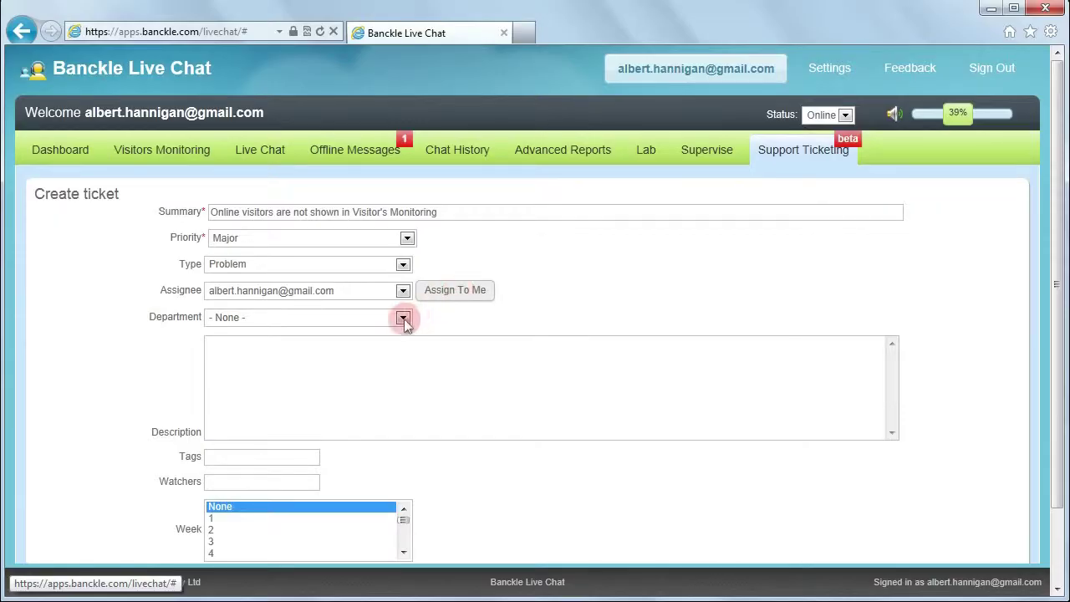
pyautogui.click(403, 318)
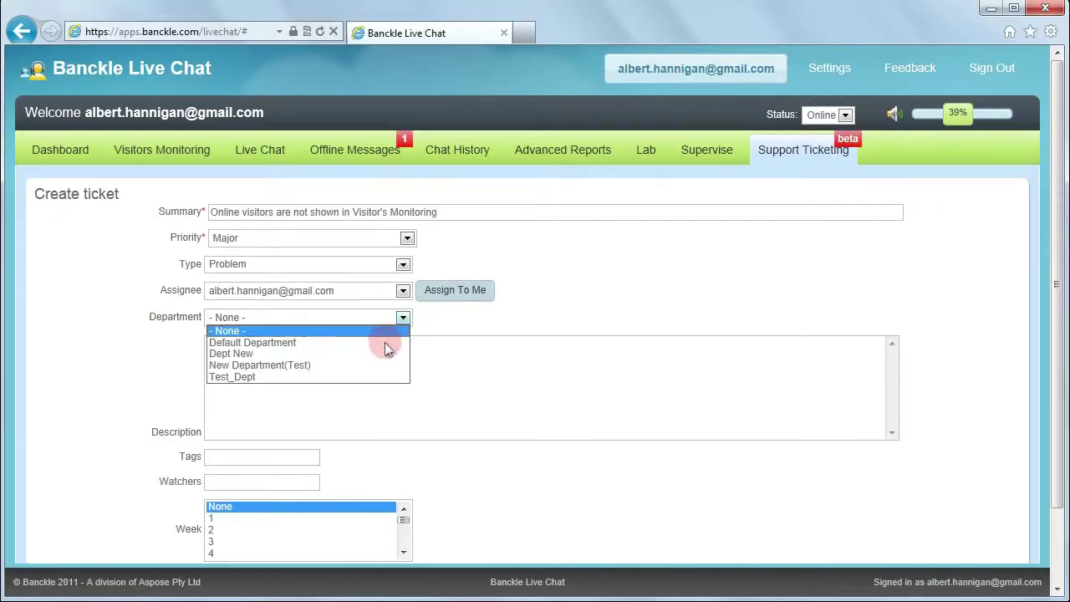
pyautogui.click(382, 342)
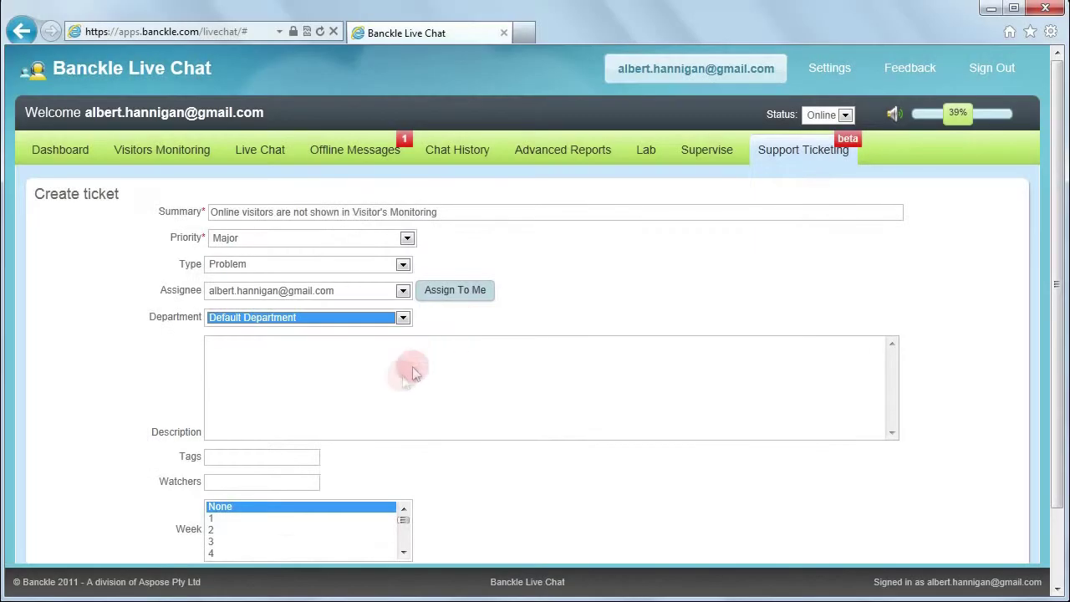
# Step: Describe that no visitors appear in Online visitors or Queue list, choose week 4, and create the ticket
pyautogui.click(406, 370)
pyautogui.write('None of the visitors is shown in the Online visitors section or Queue list.')
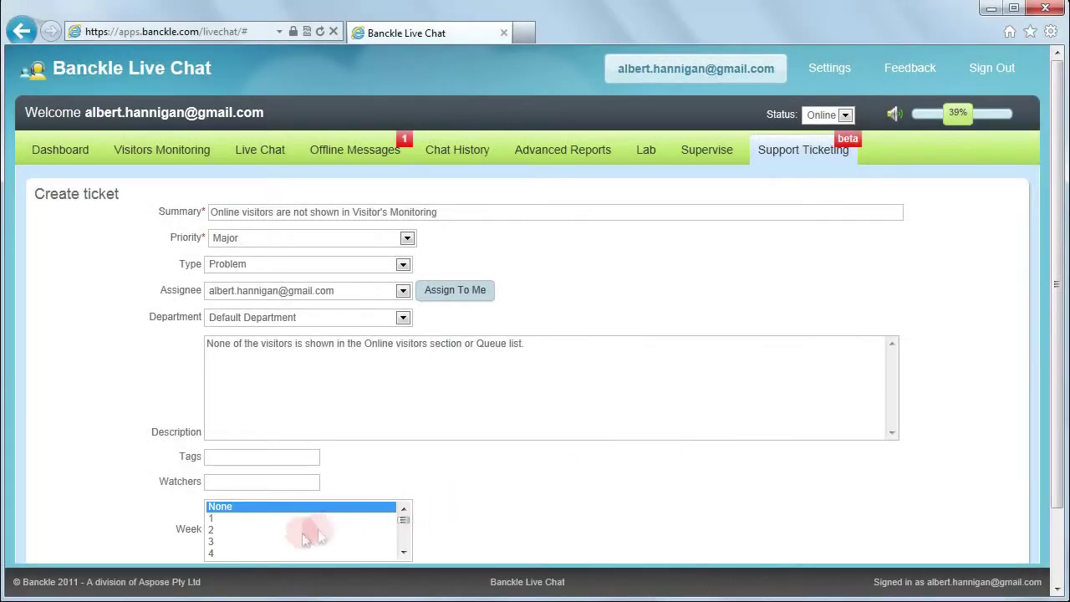
pyautogui.click(212, 552)
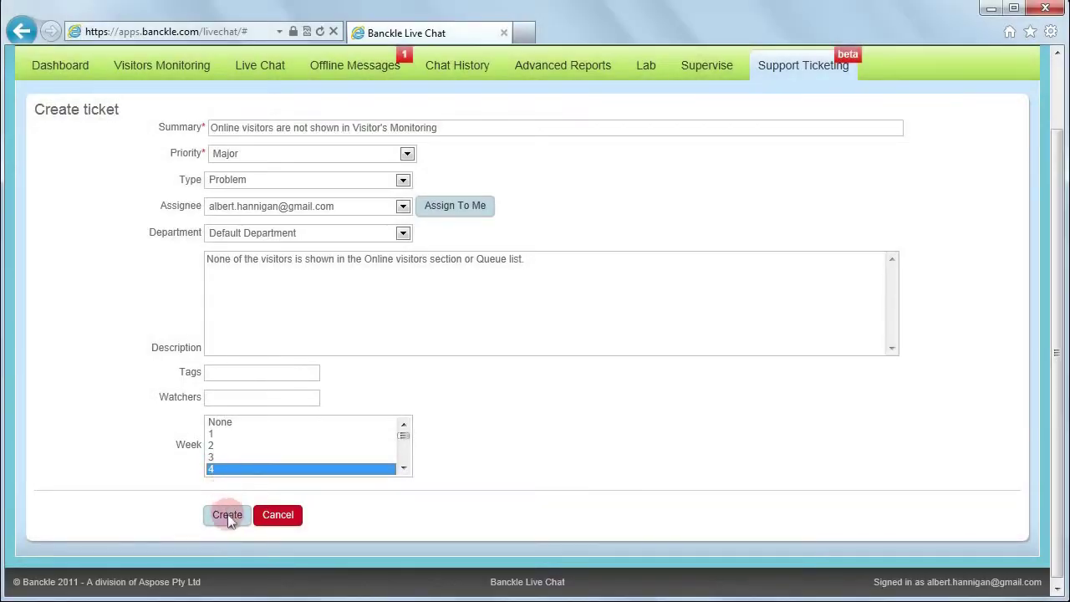
pyautogui.click(217, 517)
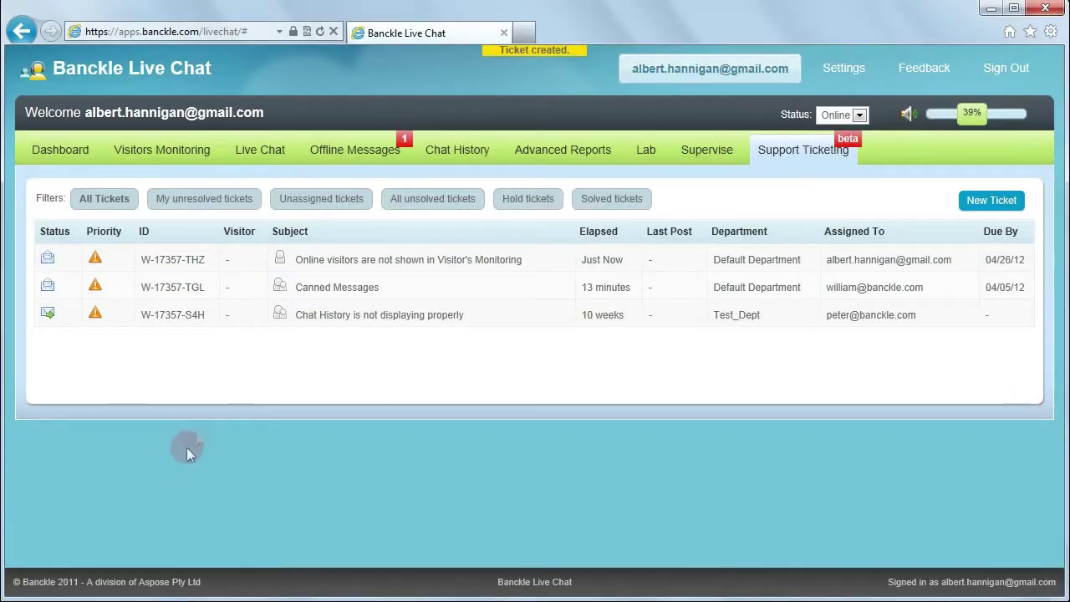
# Step: Edit ticket W-17357-THZ to add 'Two more users have logged in the same issue.' and save it
pyautogui.click(272, 257)
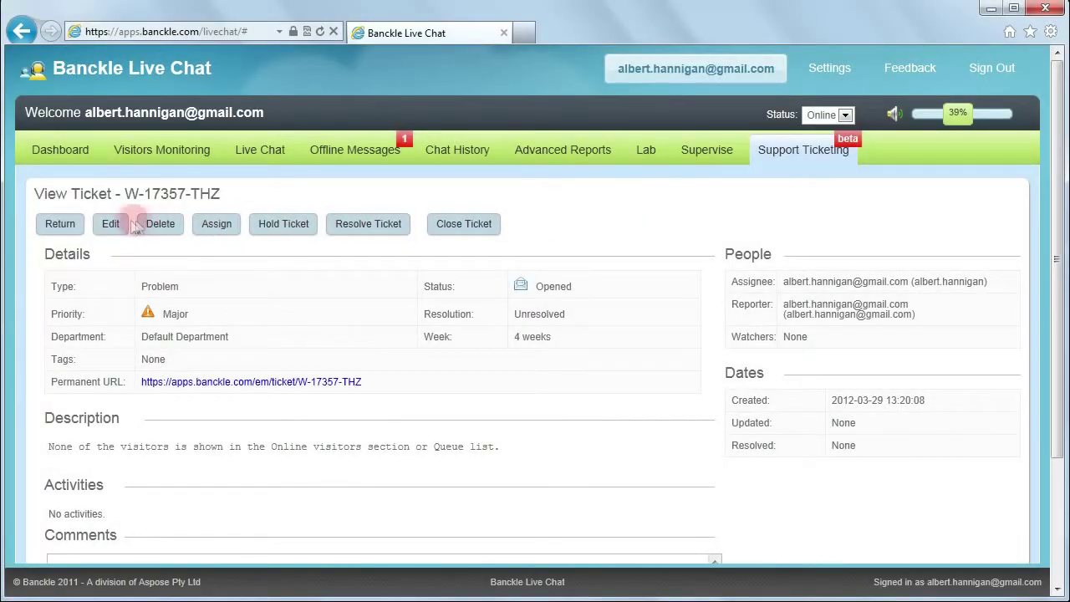
pyautogui.click(121, 221)
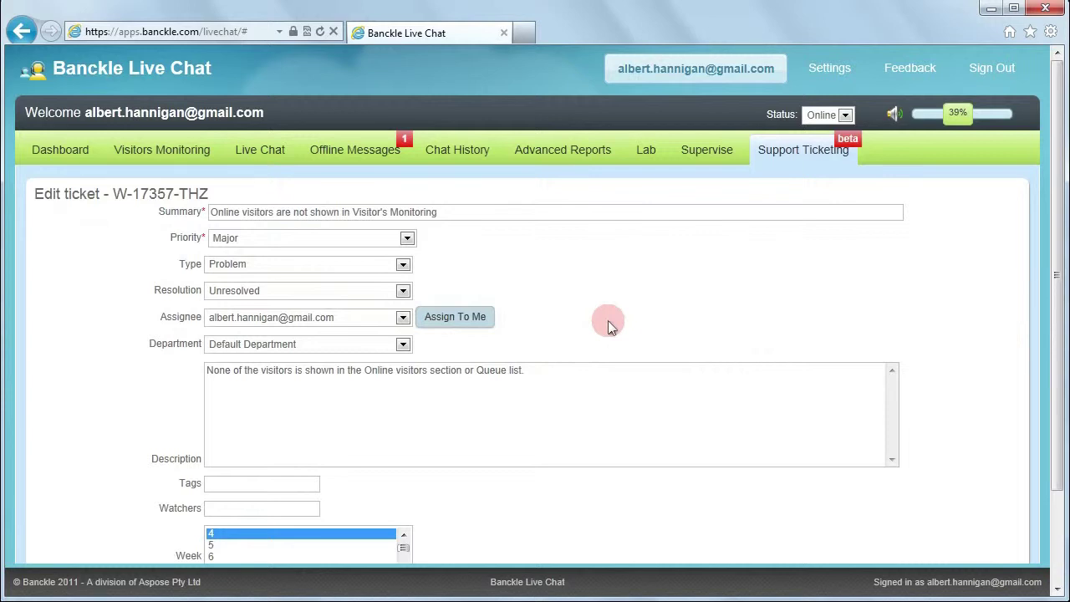
pyautogui.write('Two more users have logged in ')
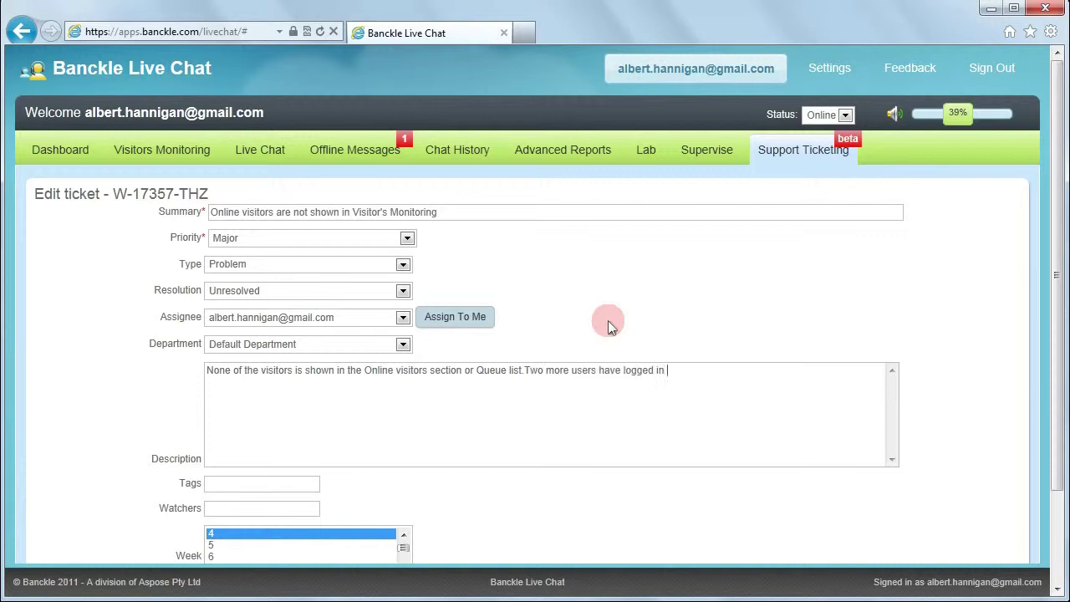
pyautogui.write('the same issue.')
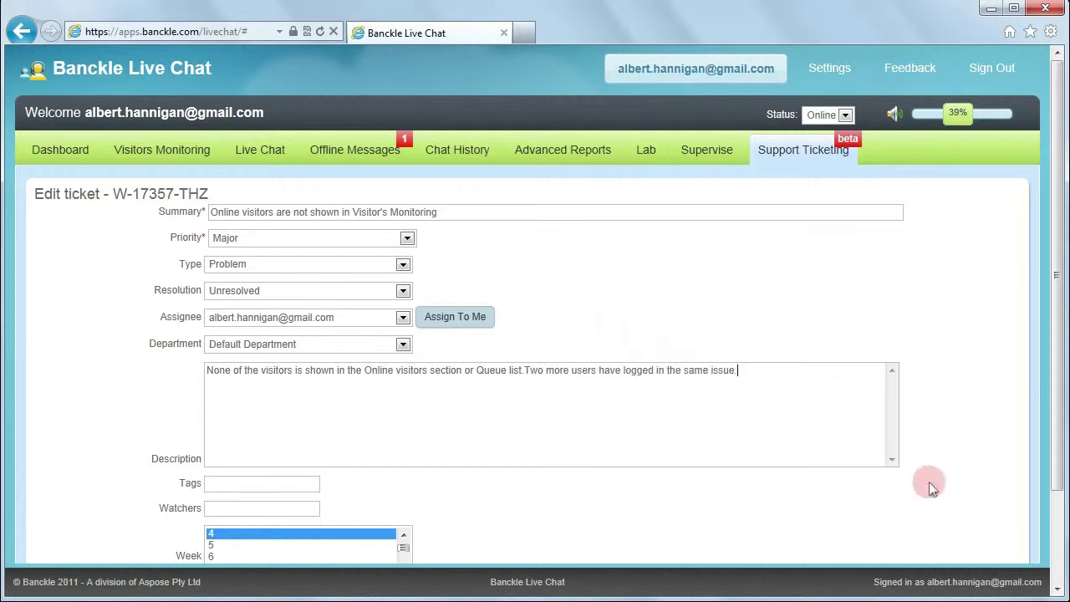
pyautogui.click(1059, 552)
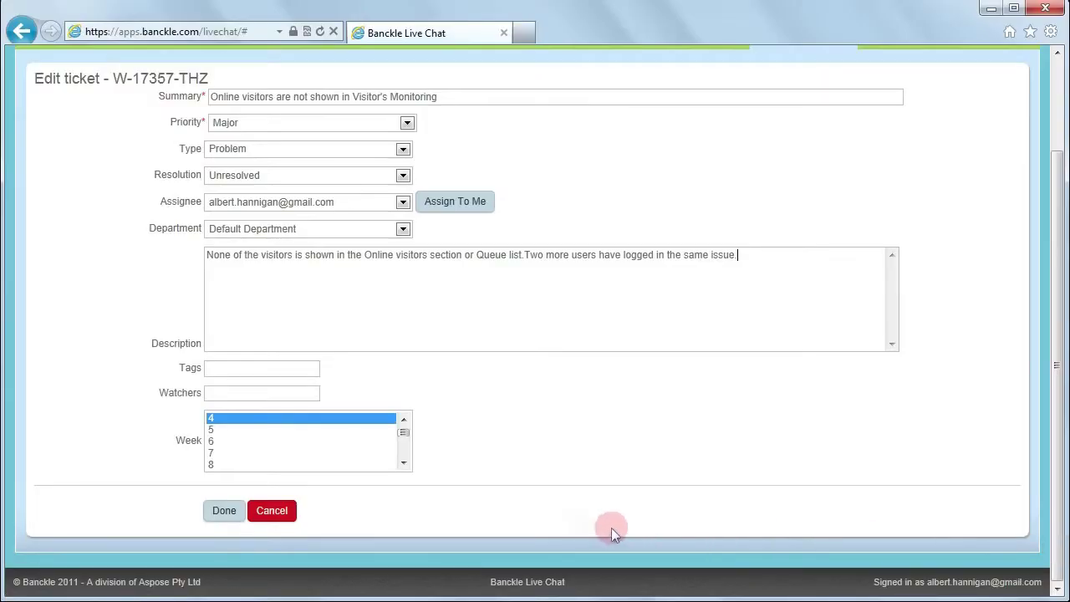
pyautogui.click(224, 509)
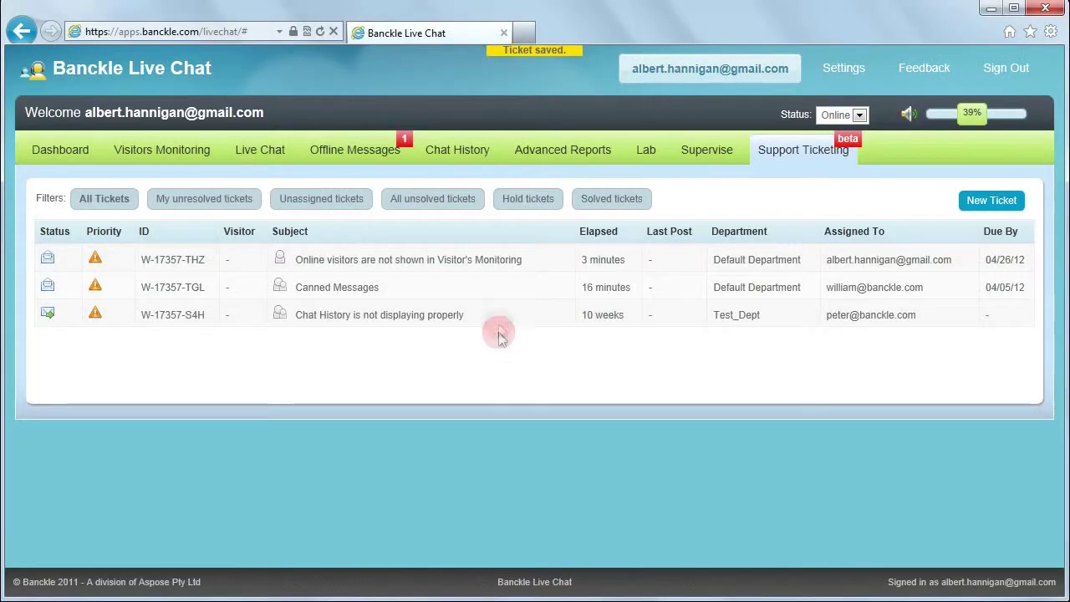
# Step: Reassign ticket W-17357-THZ to another operator from the Assignee dropdown
pyautogui.click(494, 263)
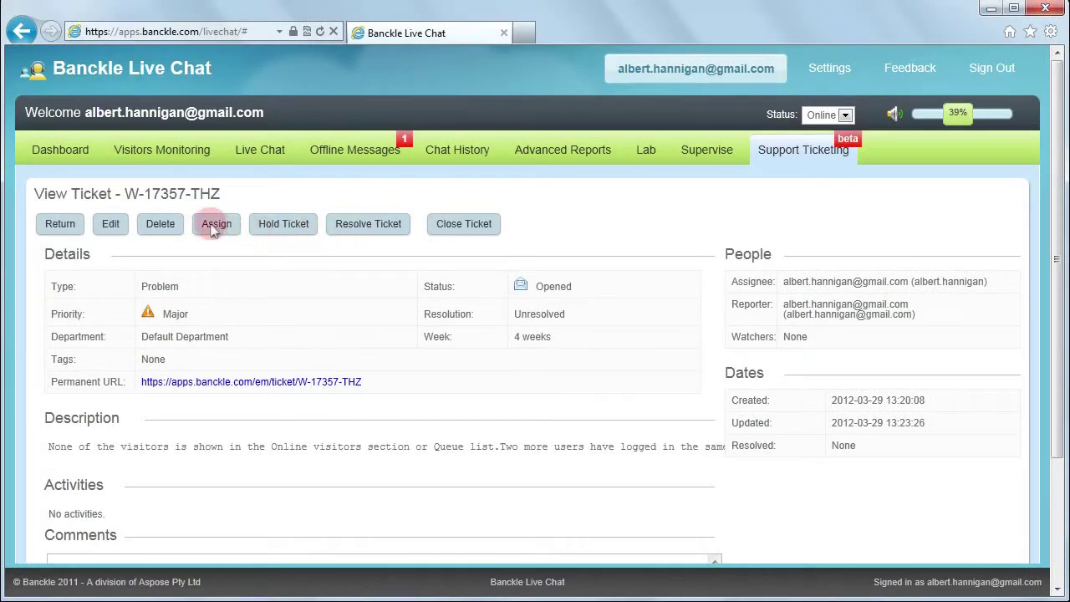
pyautogui.click(210, 224)
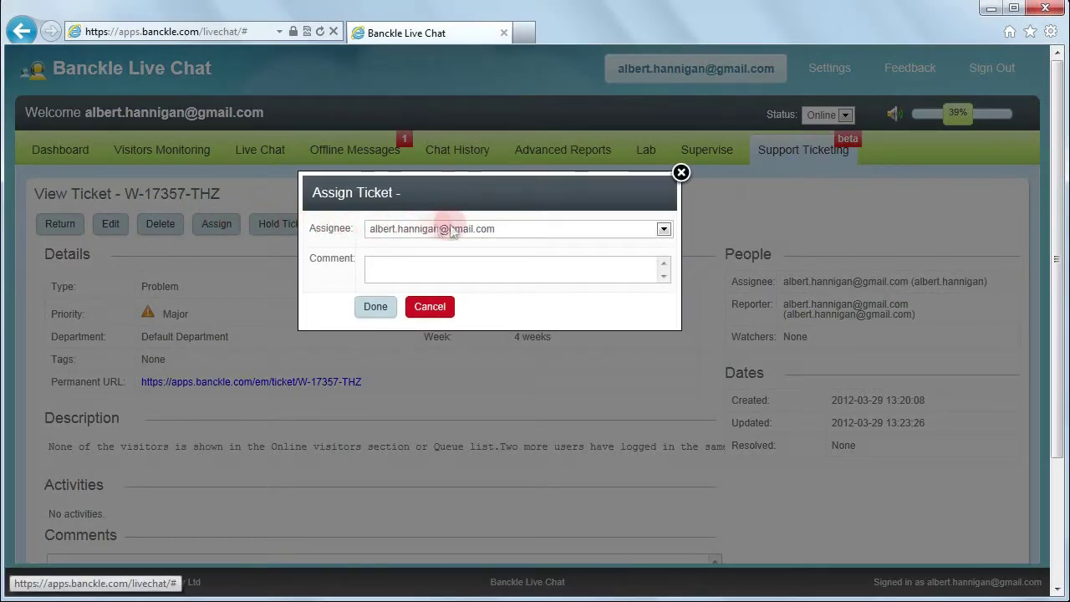
pyautogui.click(662, 228)
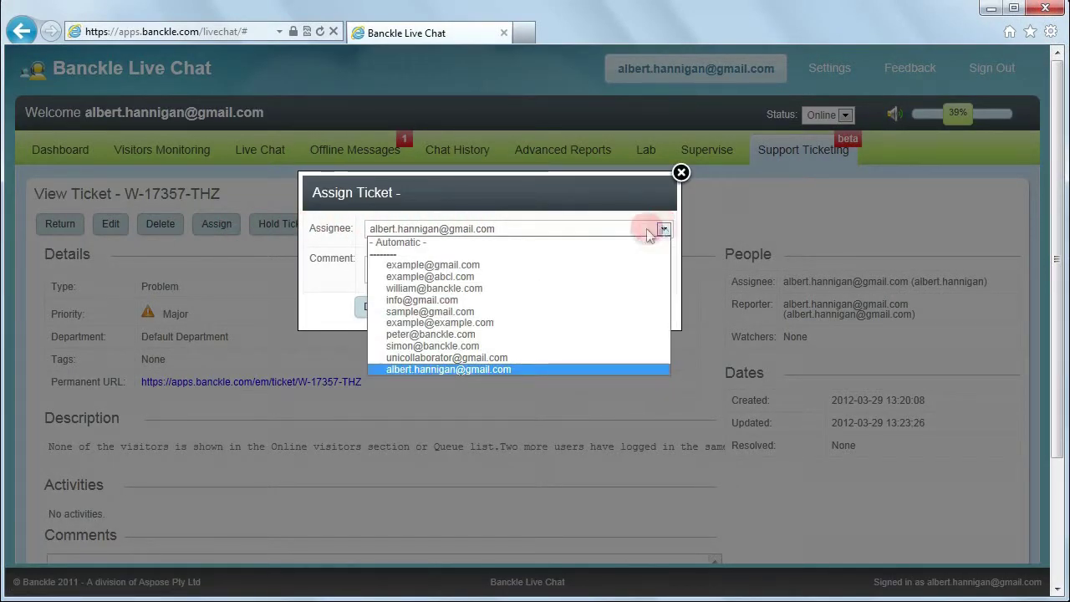
pyautogui.click(433, 288)
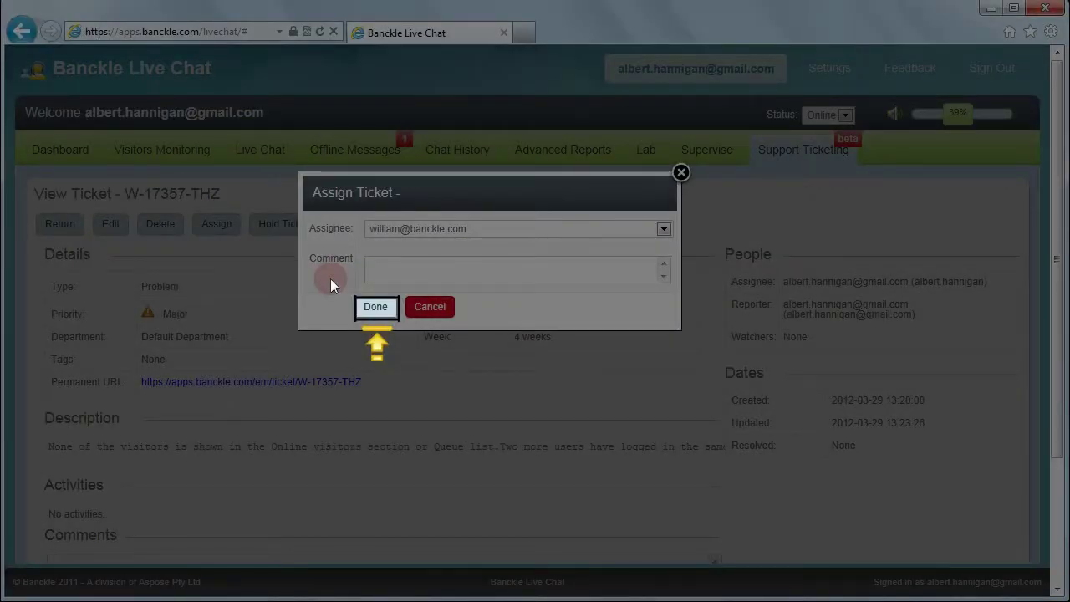
pyautogui.click(366, 308)
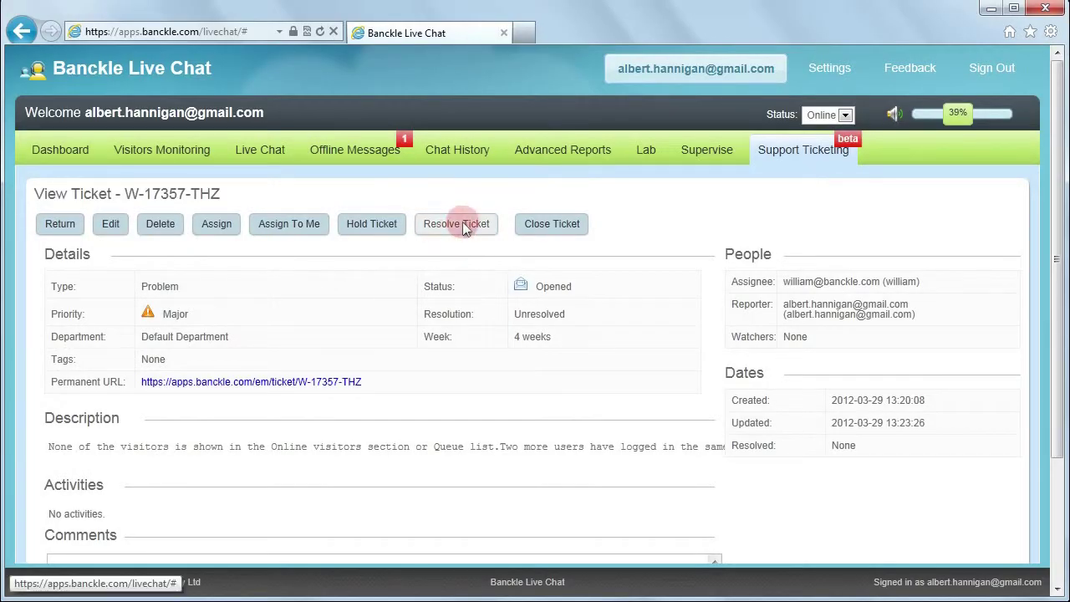
# Step: Resolve ticket W-17357-THZ and return to the ticket list
pyautogui.click(464, 226)
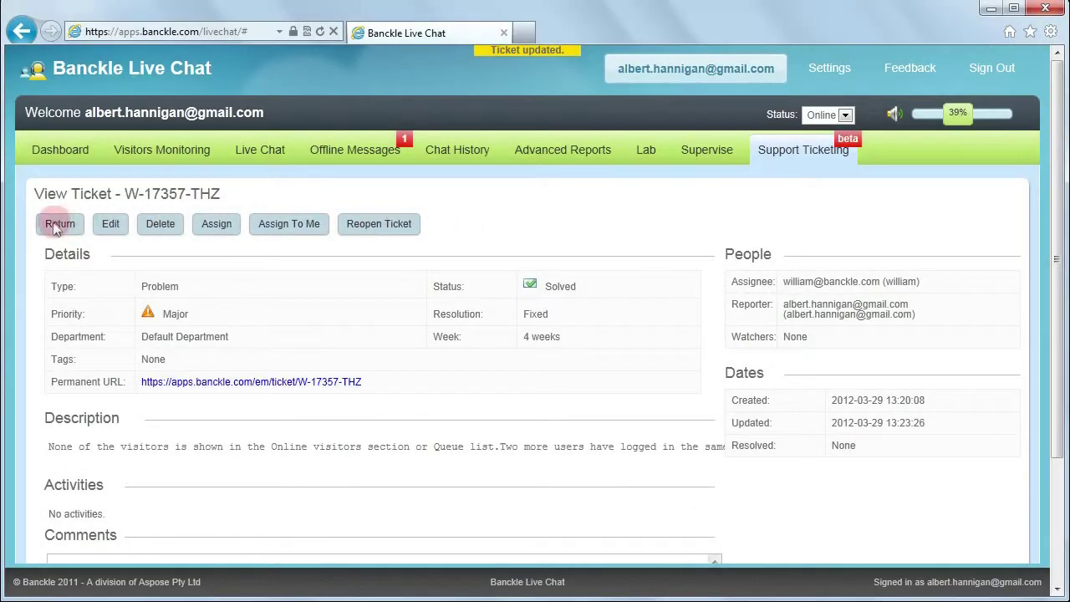
pyautogui.click(57, 225)
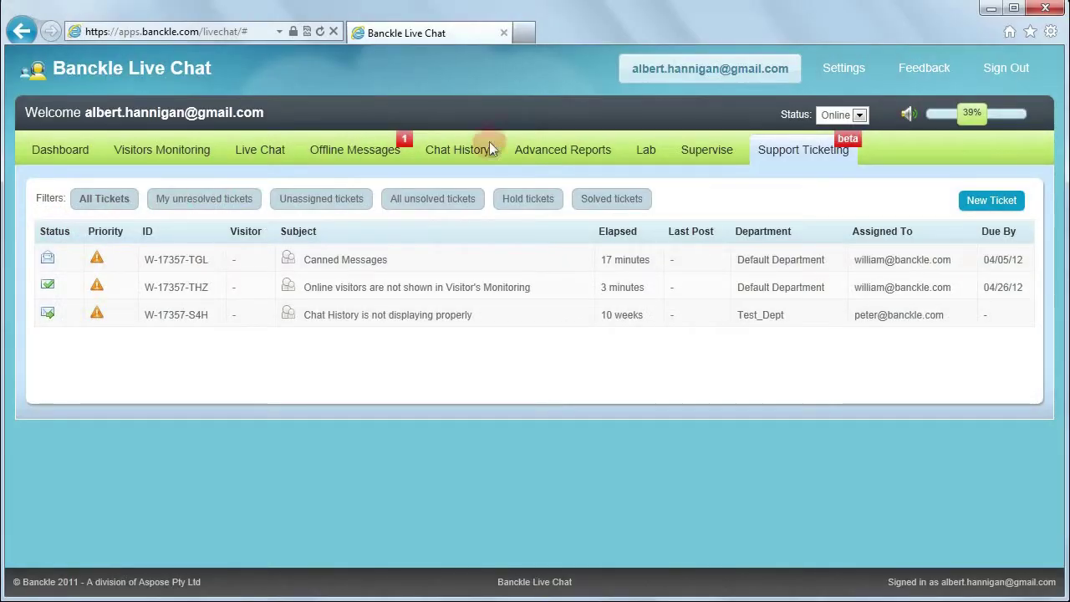
# Step: Enable Create Ticket From Conversation in Ticket Settings, save, and go back to the Dashboard
pyautogui.click(841, 68)
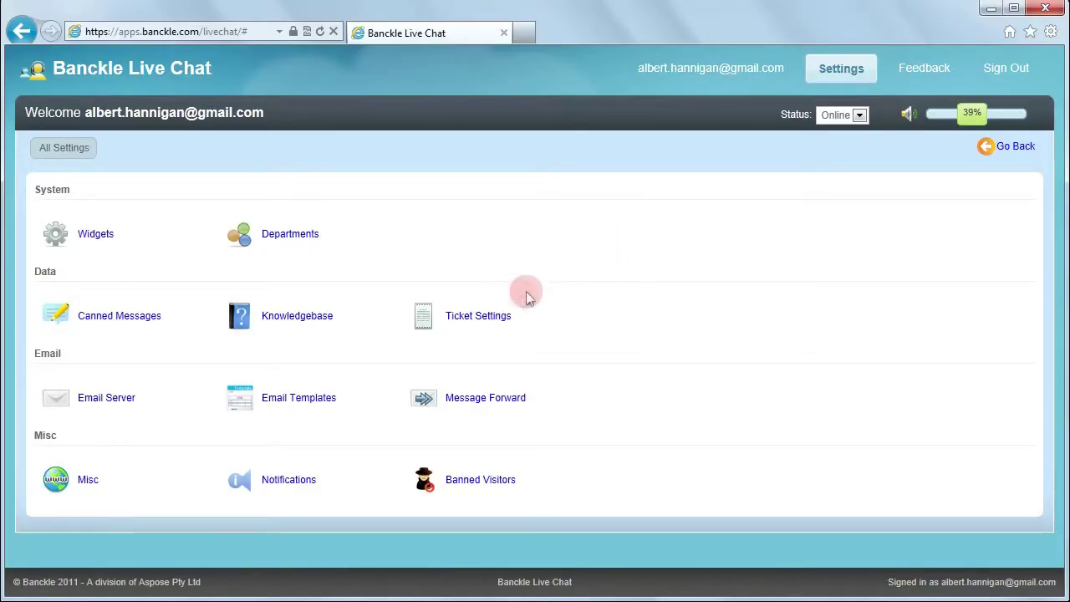
pyautogui.click(480, 315)
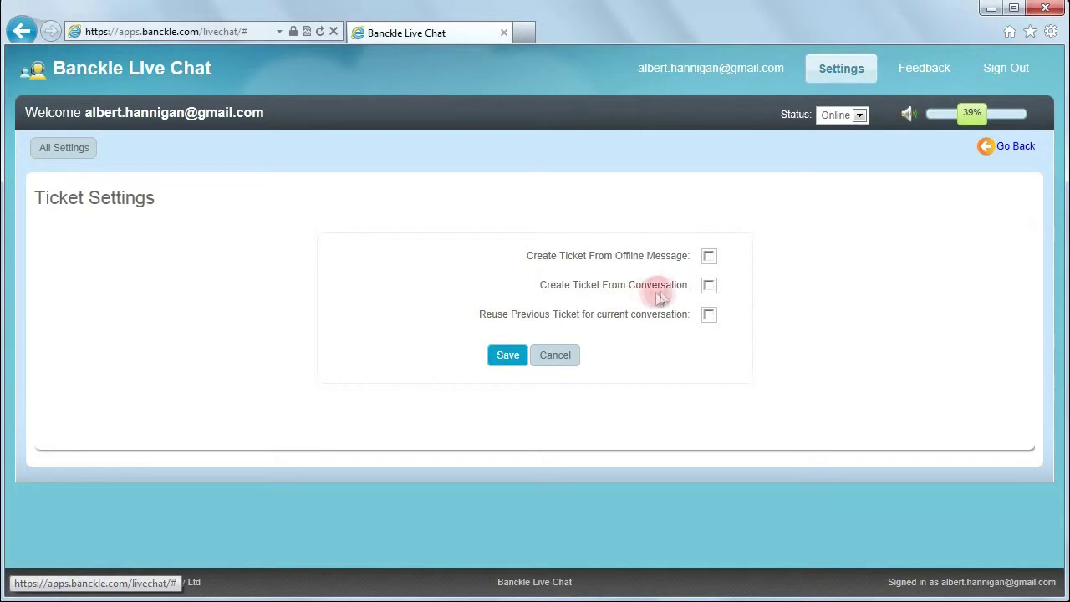
pyautogui.click(709, 286)
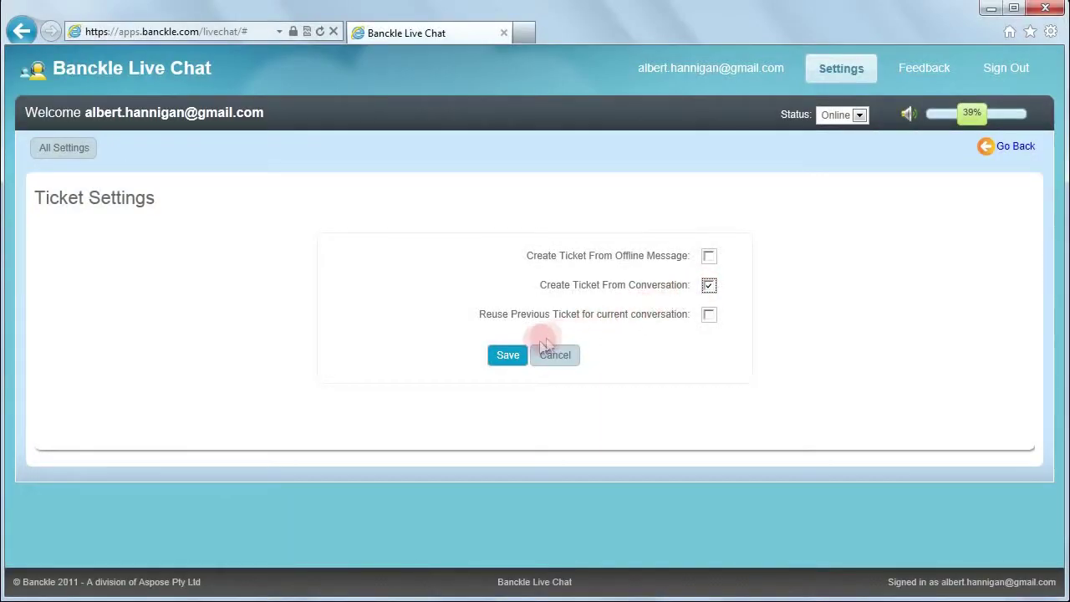
pyautogui.click(505, 356)
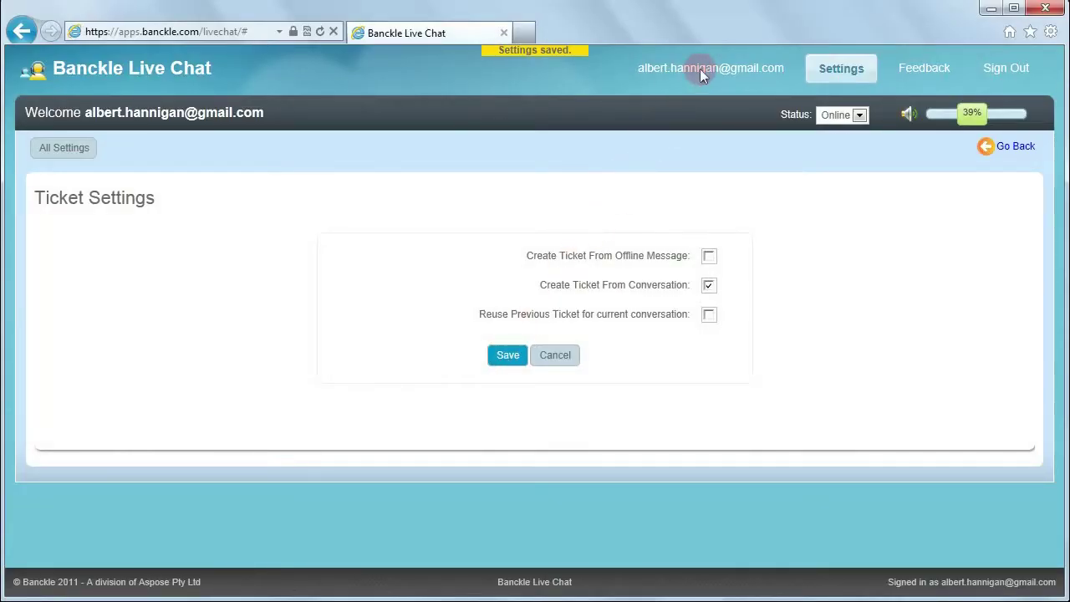
pyautogui.click(700, 68)
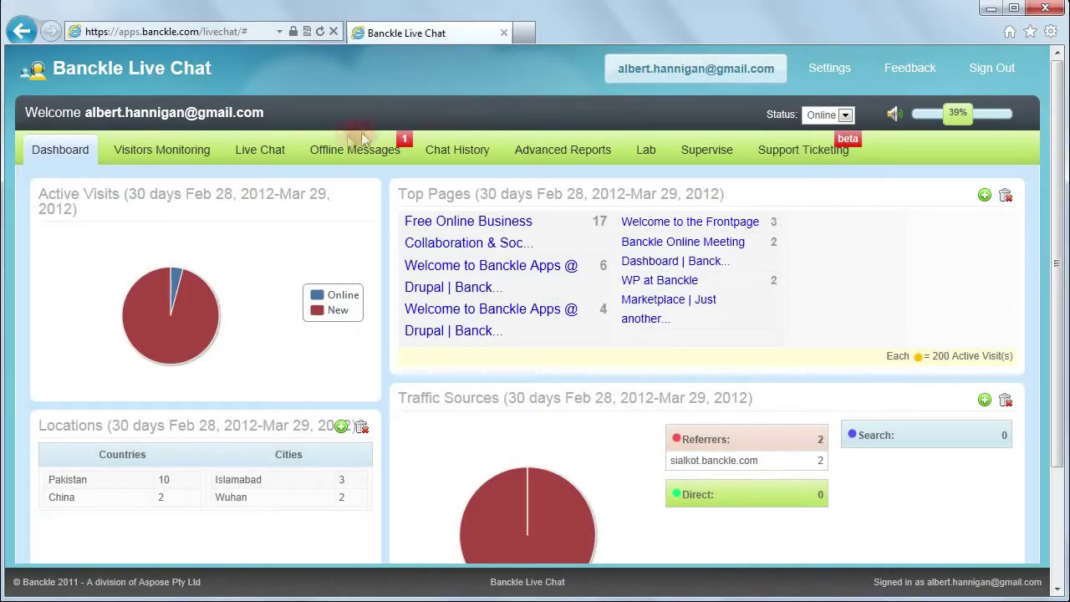
# Step: In the ongoing visitor chat, choose 'Create ticket for this conversation' from the ticket dropdown
pyautogui.click(260, 150)
pyautogui.click(1057, 516)
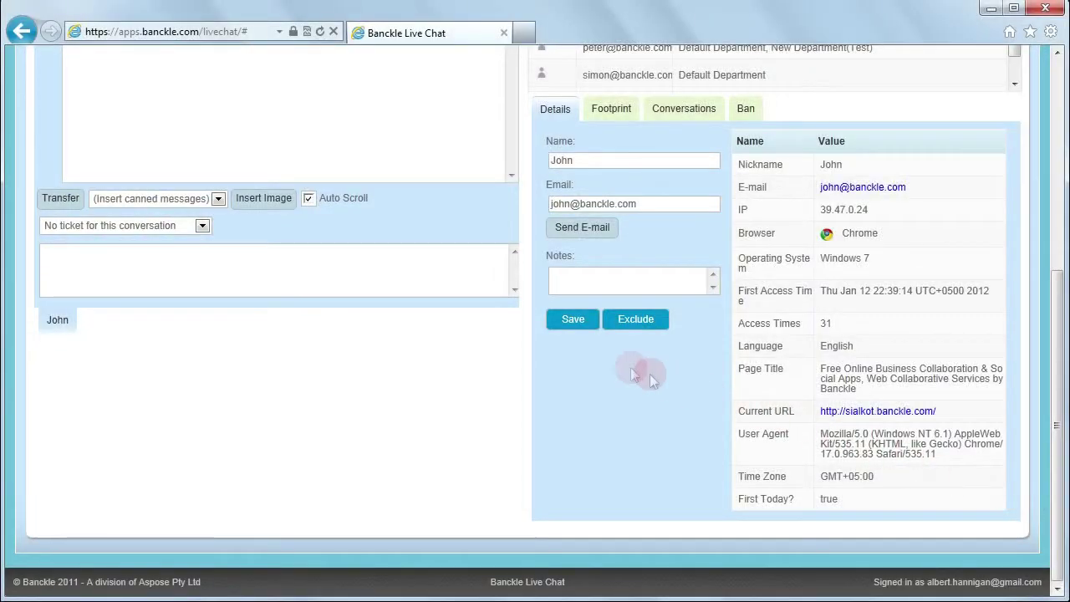
pyautogui.click(199, 224)
pyautogui.click(179, 248)
pyautogui.click(190, 275)
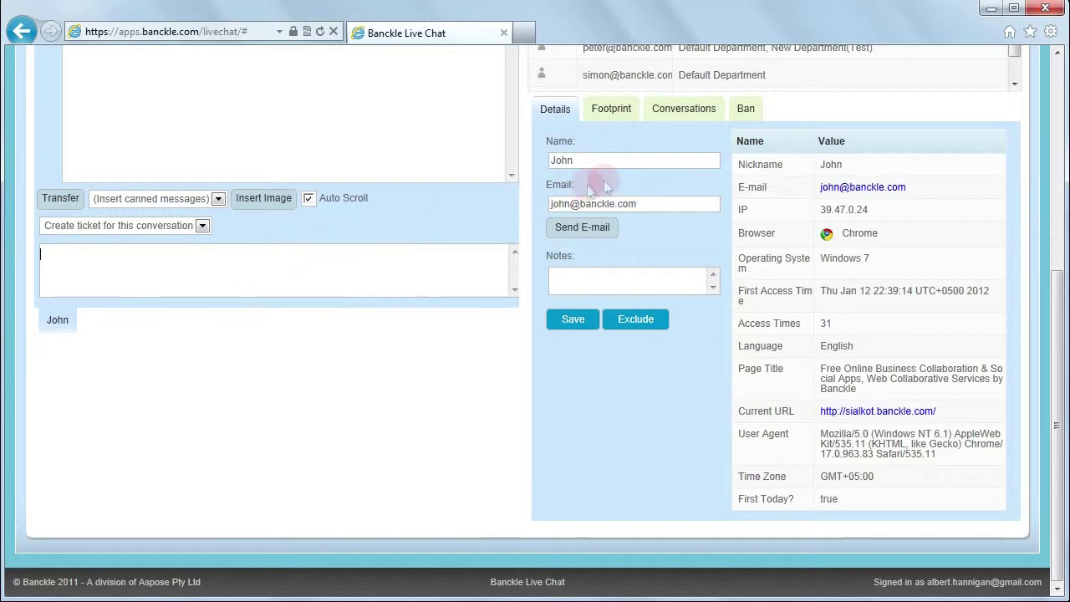
pyautogui.click(1060, 82)
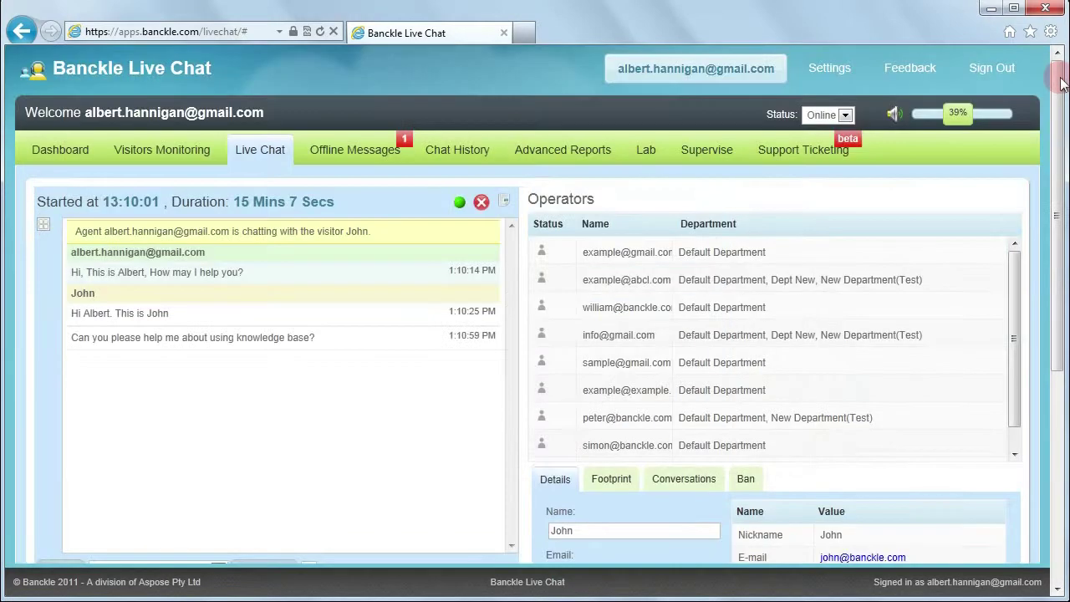